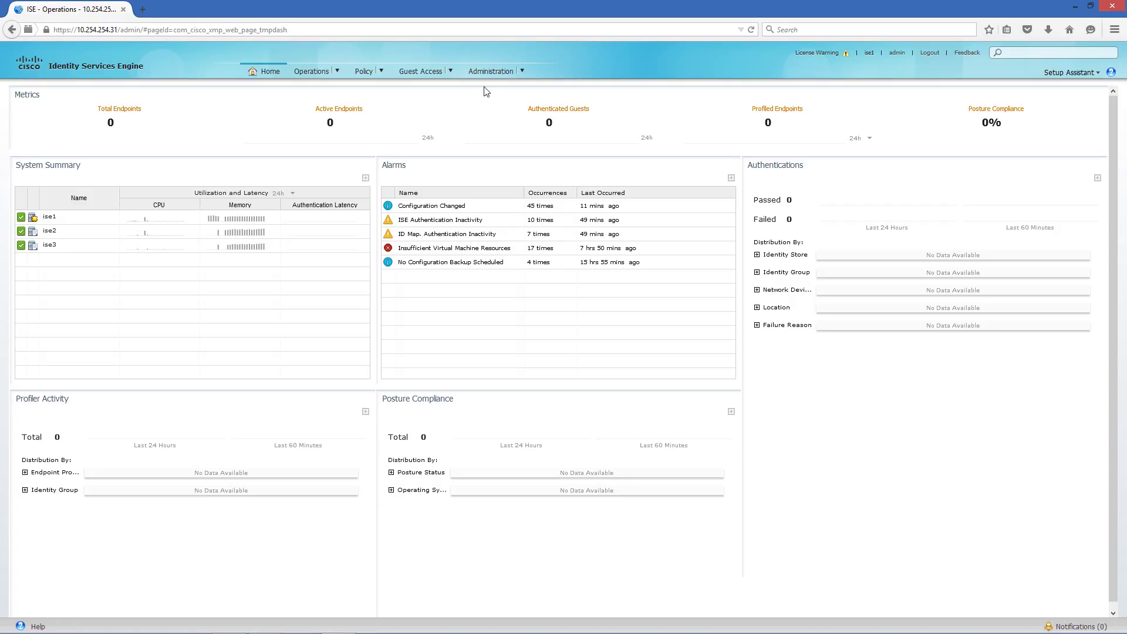
Step: Go to the Administration > System > Deployment page
click(503, 73)
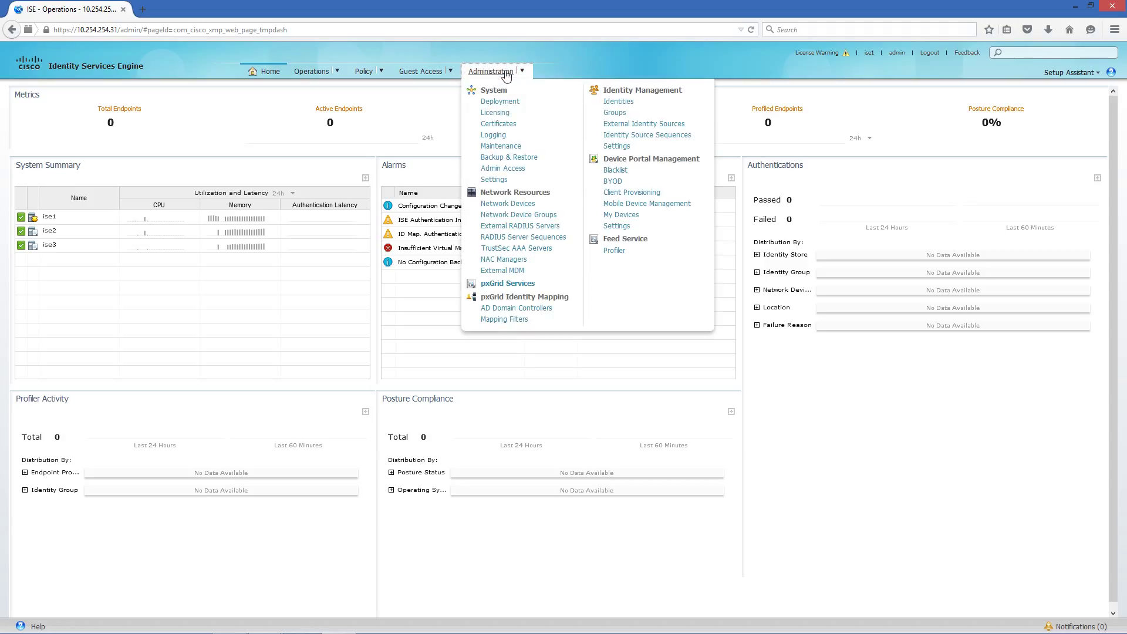
click(503, 284)
click(492, 71)
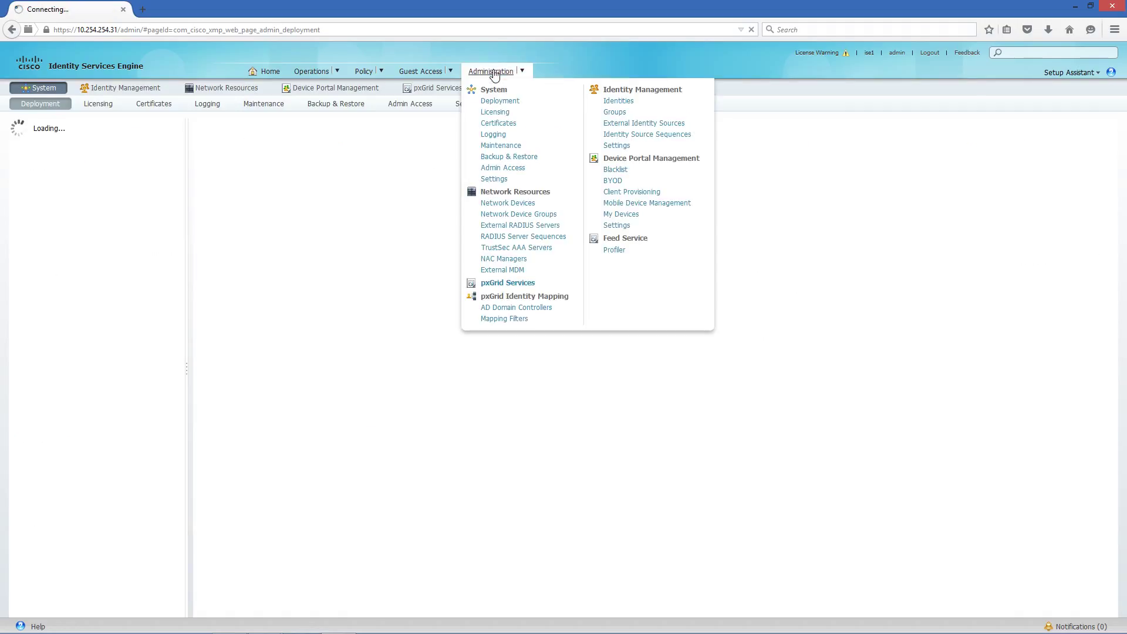
click(472, 284)
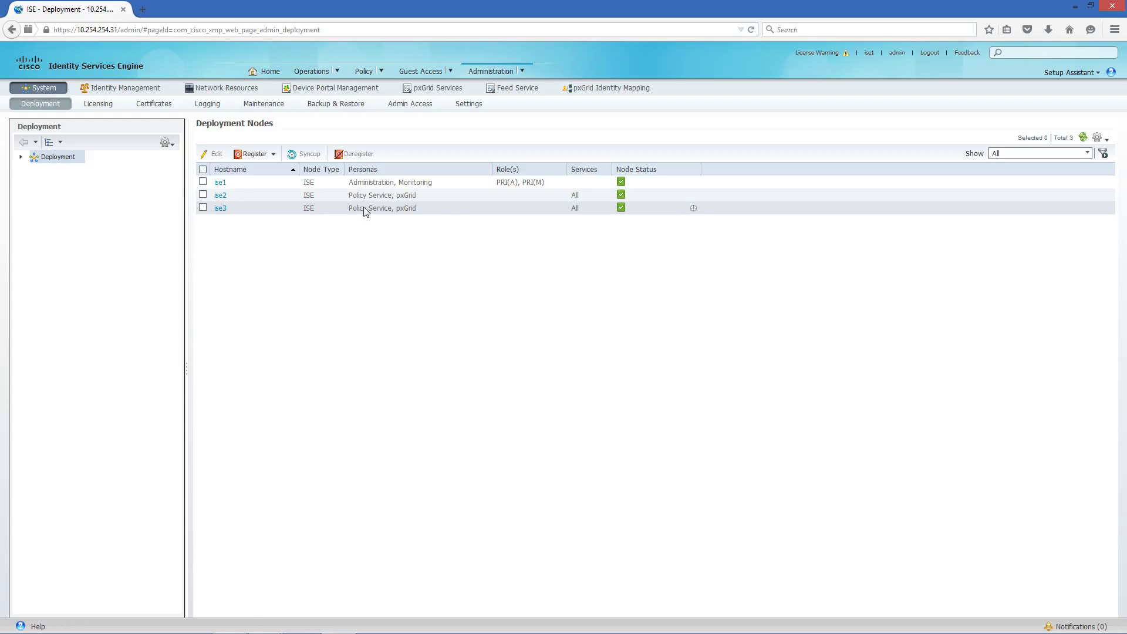
Step: Expand Deployment and LAB_NODE_GP1 and view the personas of nodes ise1, ise3 and ise2
click(20, 157)
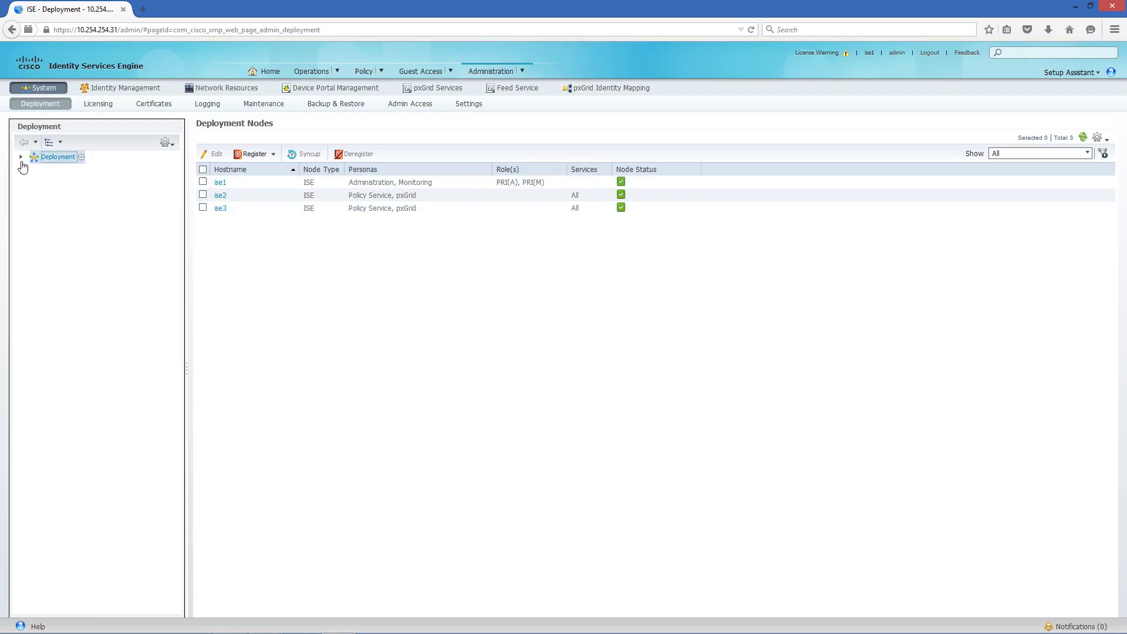
click(20, 157)
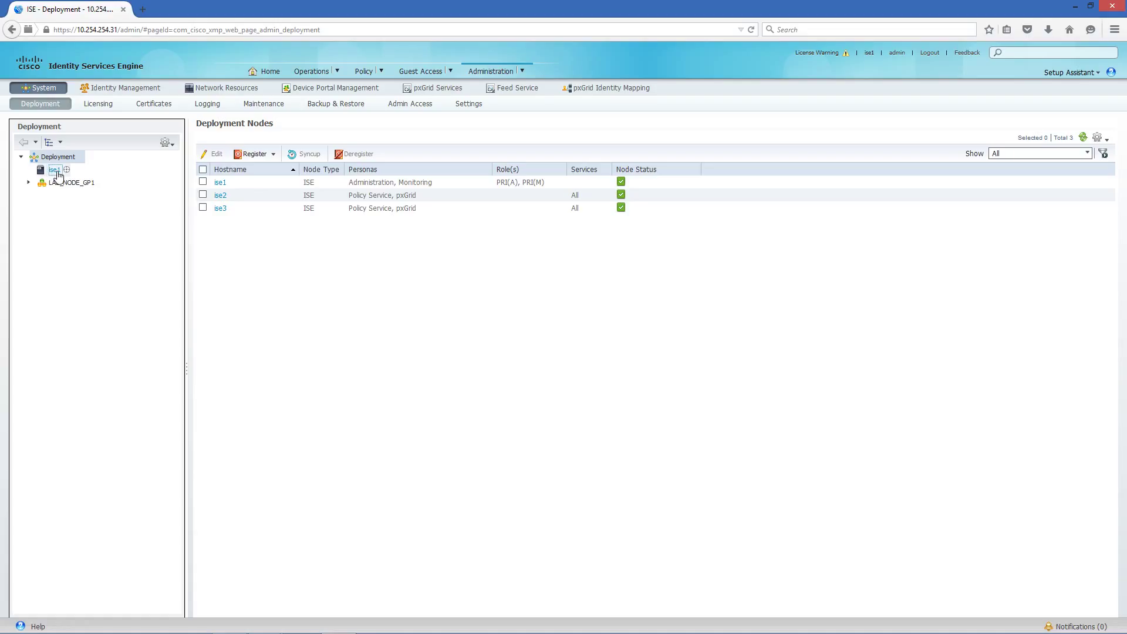
click(56, 171)
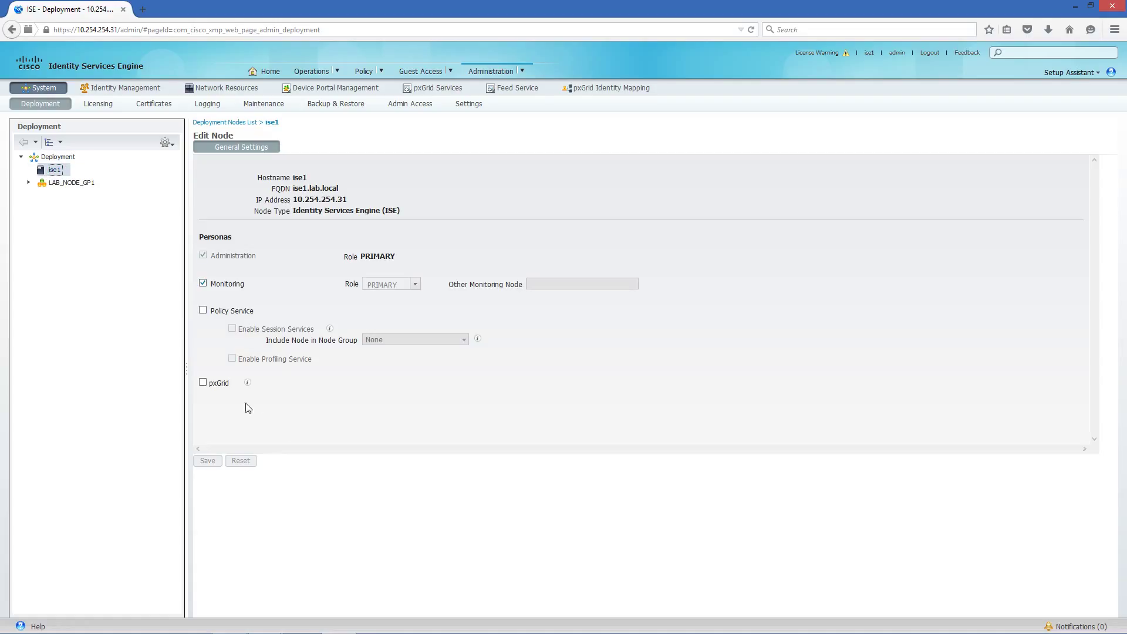
click(28, 182)
click(62, 196)
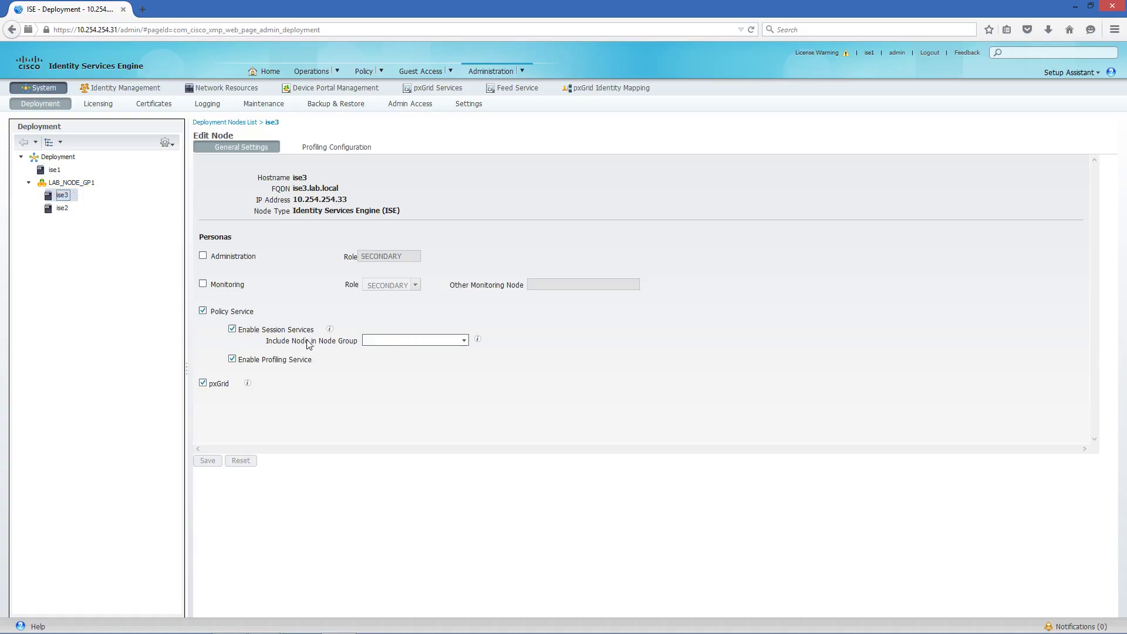
click(62, 209)
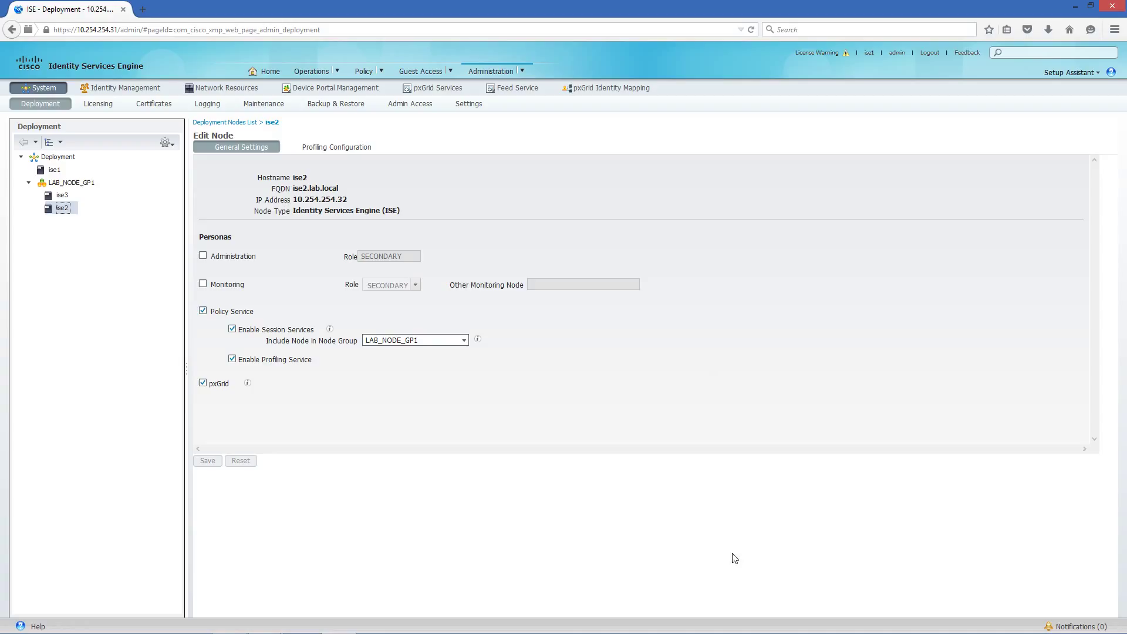
Step: Add a new pxGrid AD domain controller named Lab-Server and enter its domain and host FQDNs
click(610, 89)
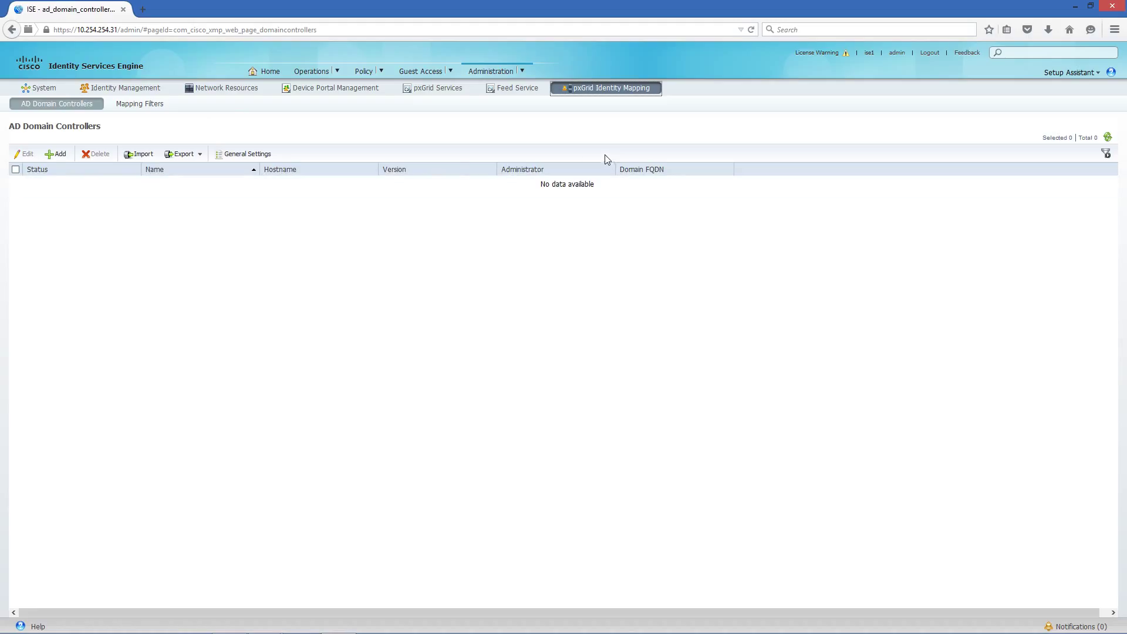
click(55, 153)
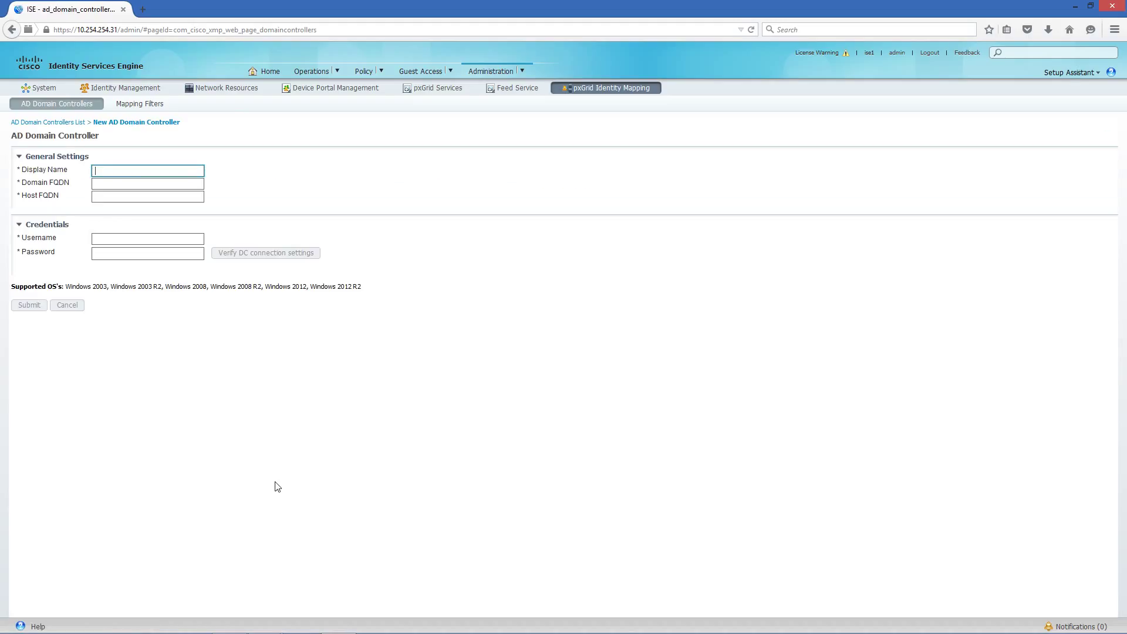
text(L)
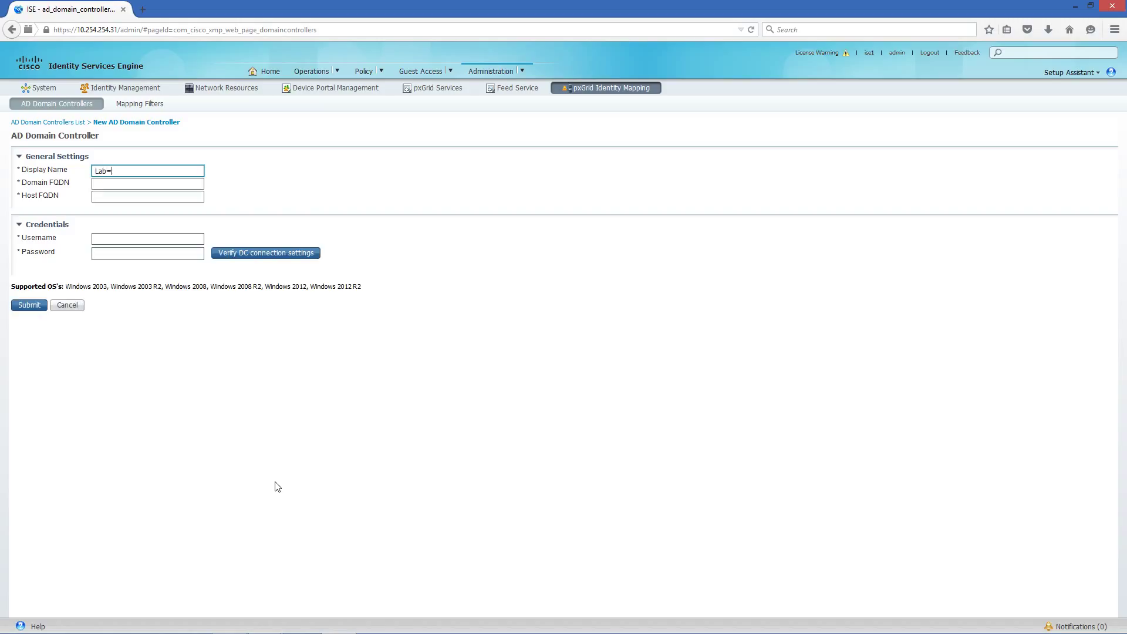
text(ab-Server)
key(Tab)
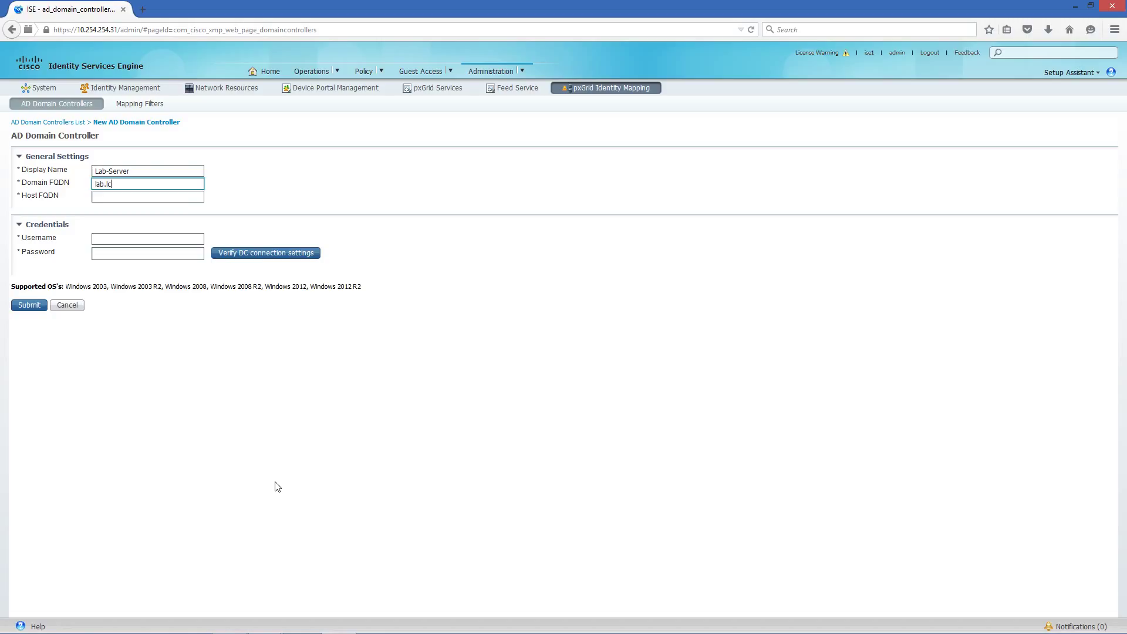
key(Tab)
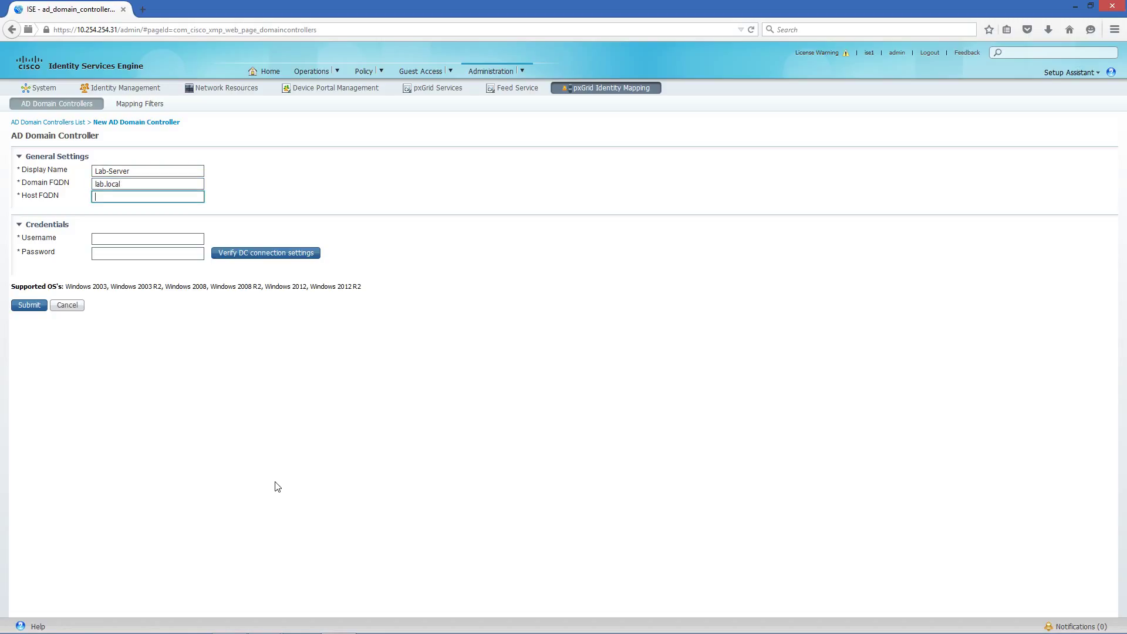
text(lab-server.lab.local)
Step: Enter the administrator username and password, then verify the DC connection succeeds
click(164, 237)
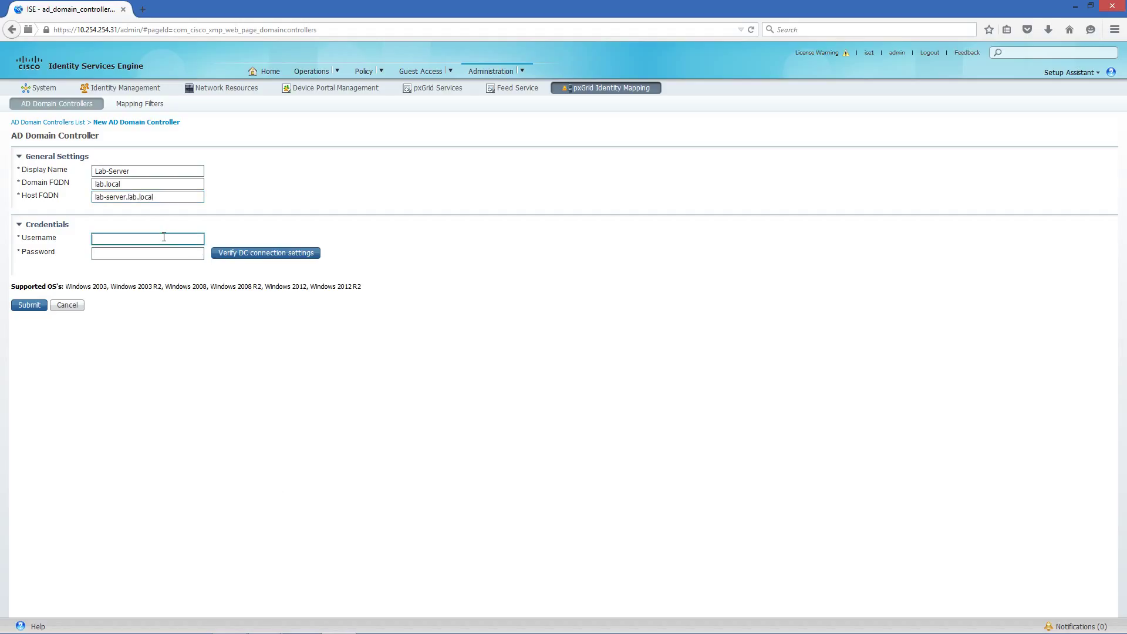
text(administrator)
key(Tab)
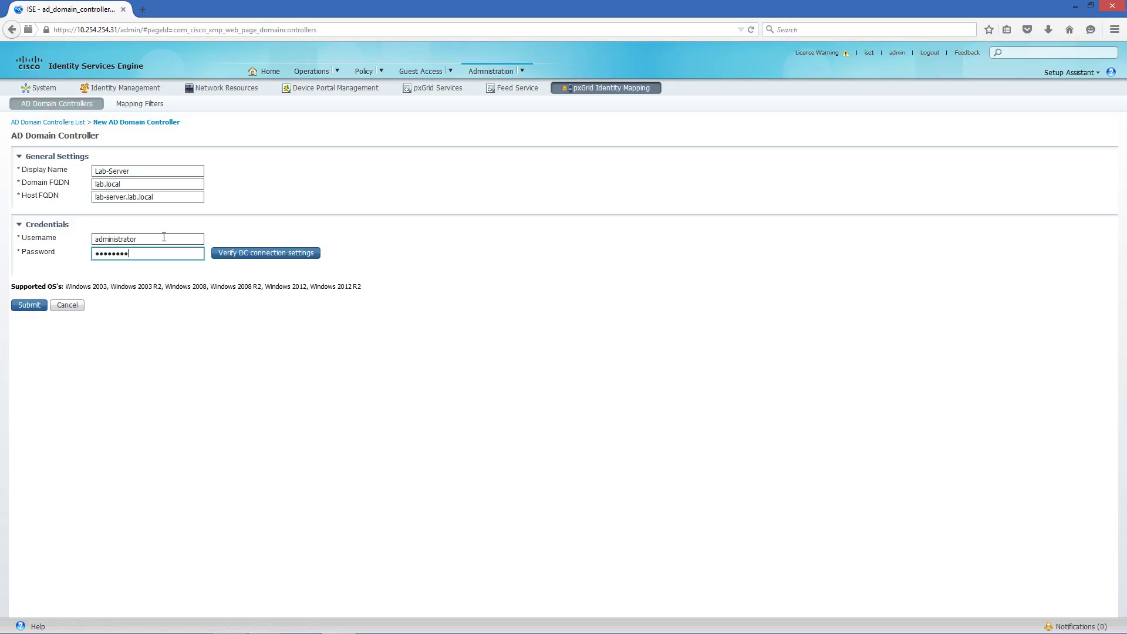
click(250, 256)
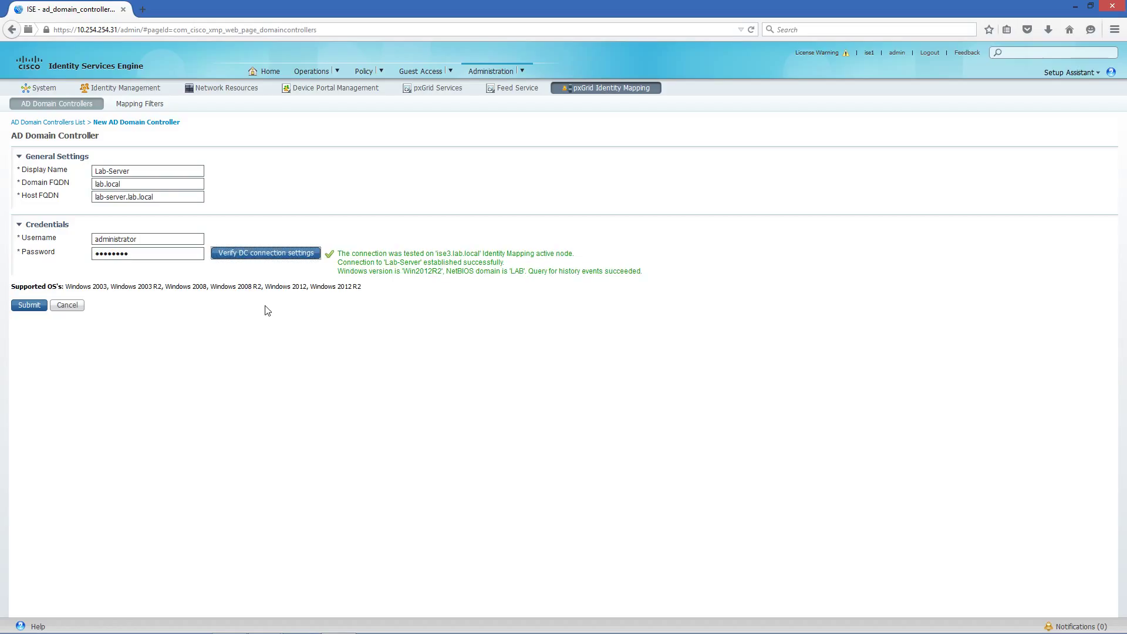
Step: Submit Lab-Server and refresh the list until it shows Connected, Win2012R2
click(29, 305)
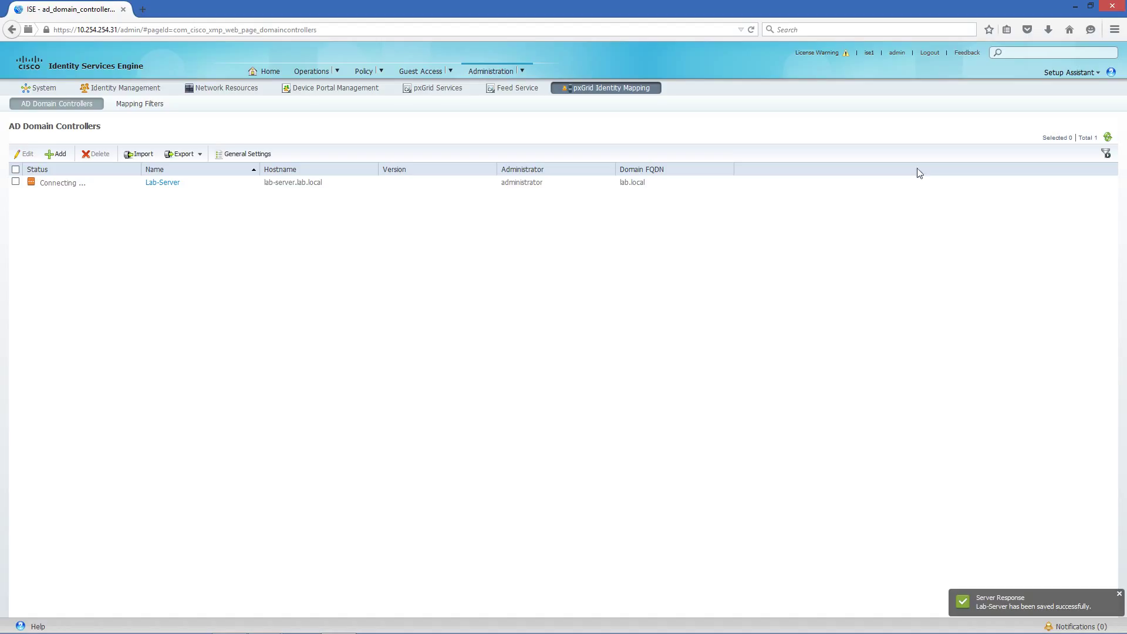
click(1106, 138)
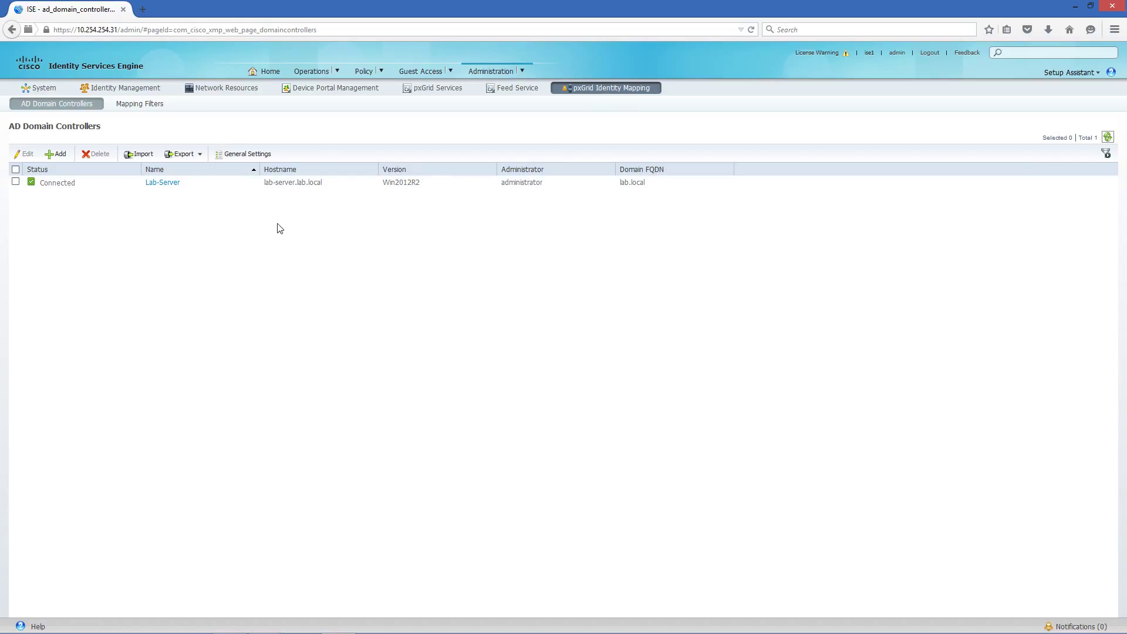
Step: Open Operations > Authentications to view the empty live authentication log
mouse_move(317, 73)
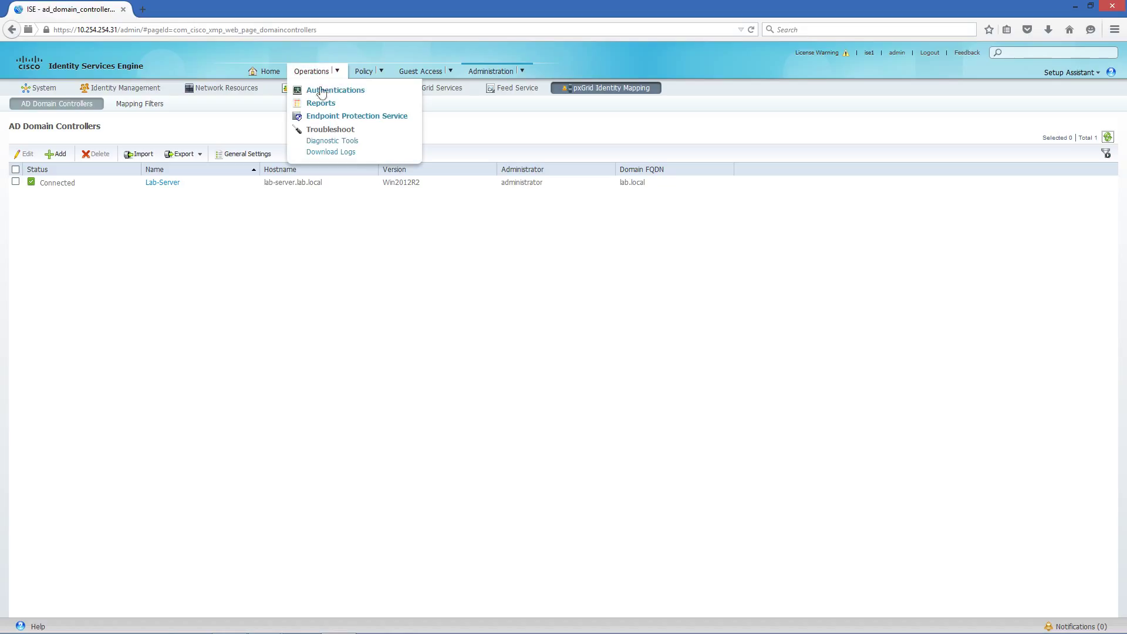
click(323, 93)
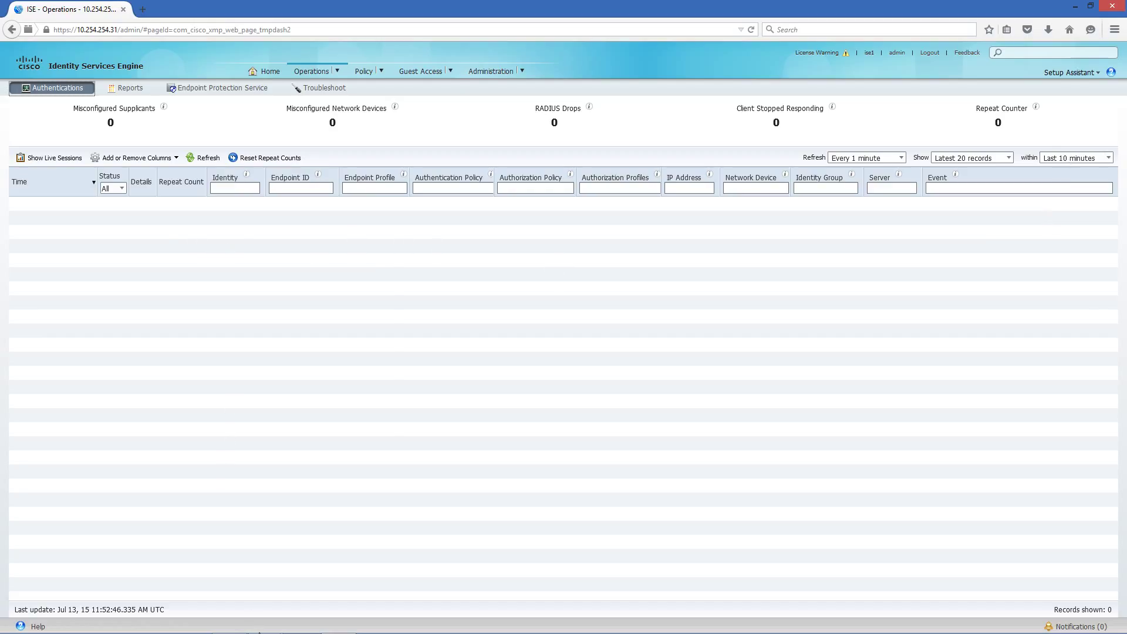
mouse_move(286, 630)
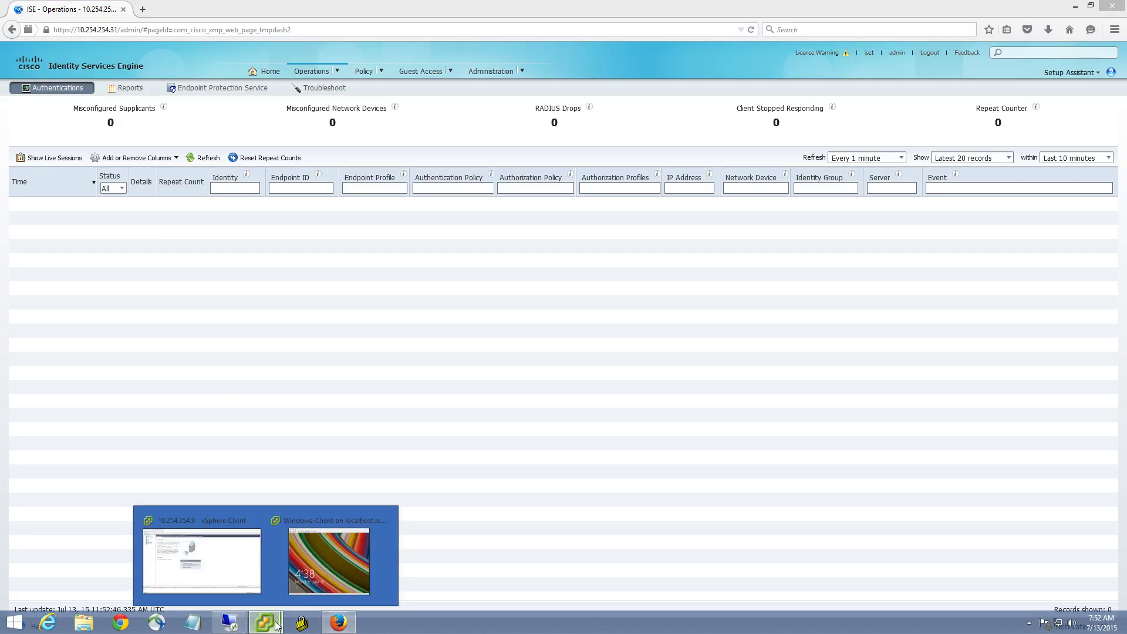
Step: On the Windows-Client VM console, sign in as the LAB domain user with the account password
click(326, 575)
click(519, 355)
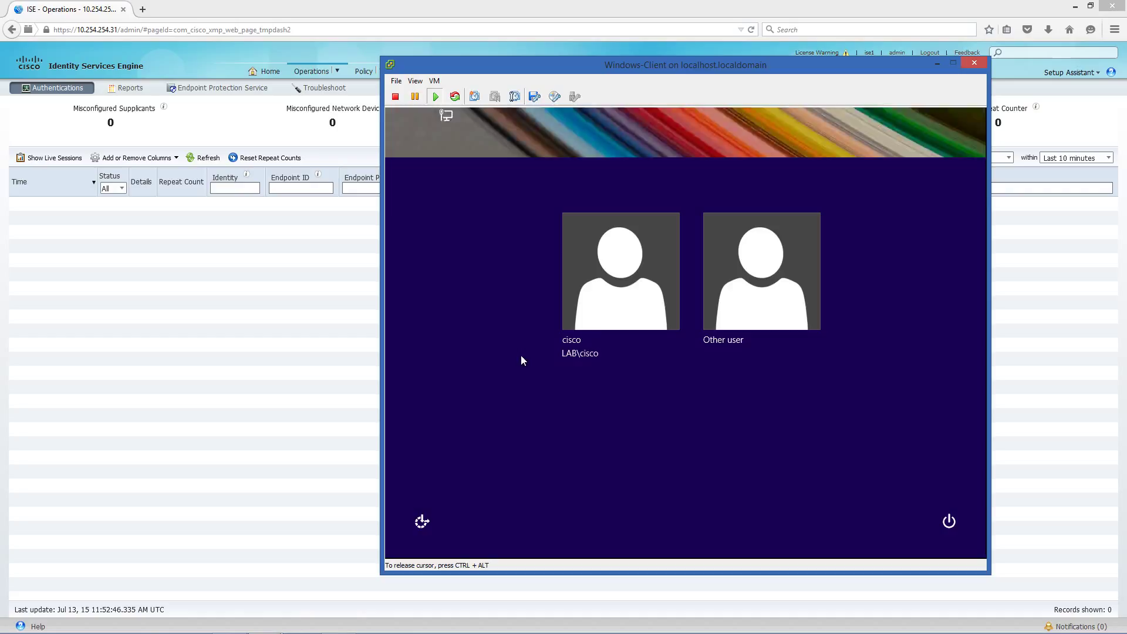
click(520, 354)
click(592, 315)
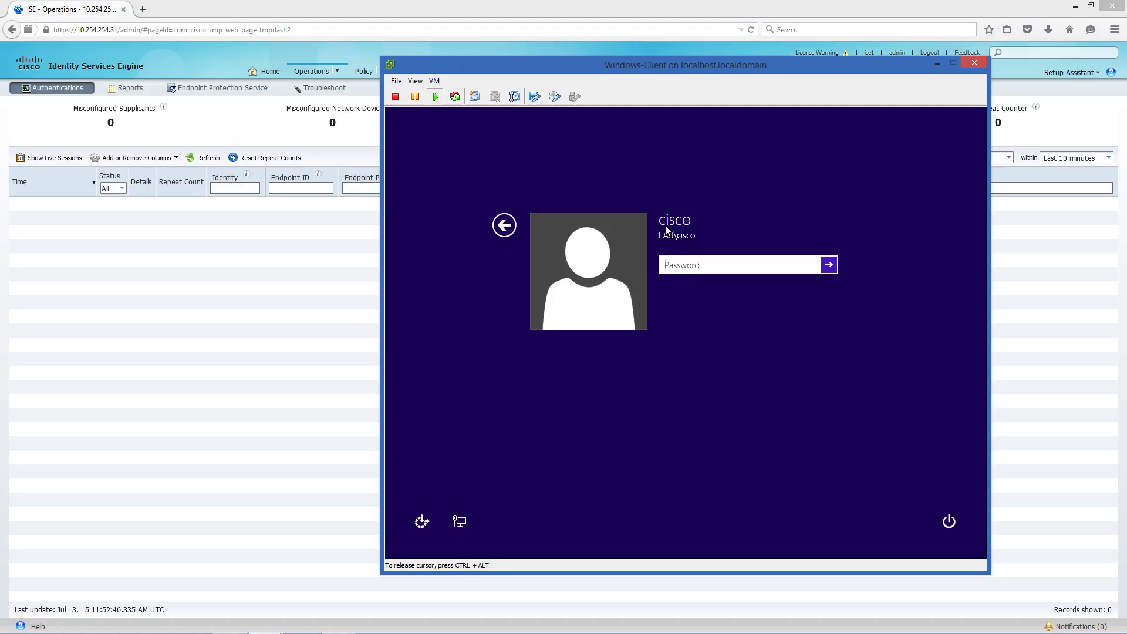
key(ctrl+alt)
click(564, 301)
text(C1sco123)
key(Return)
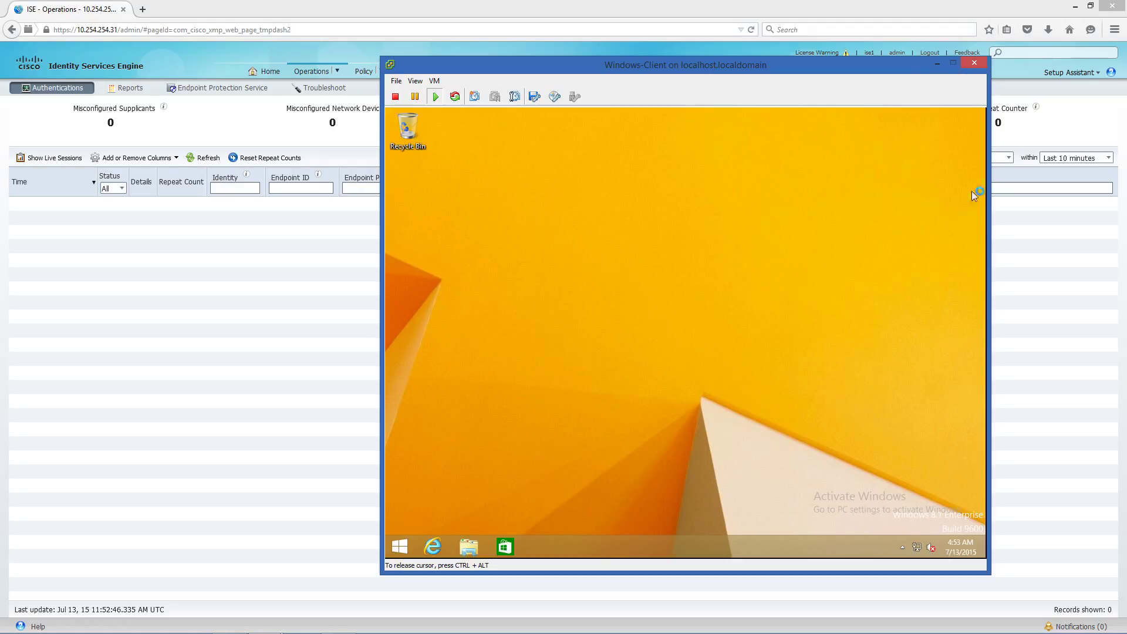
key(ctrl+alt)
Step: Minimize the VM and refresh the log to see the domain user authenticated at 10.254.254.19
click(937, 63)
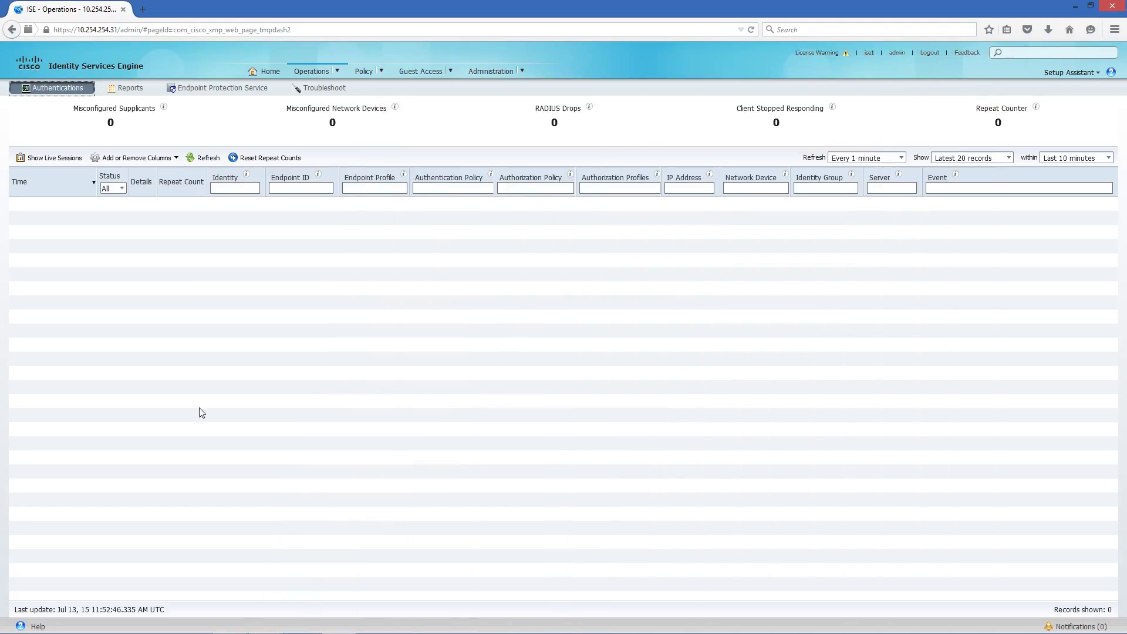
click(201, 159)
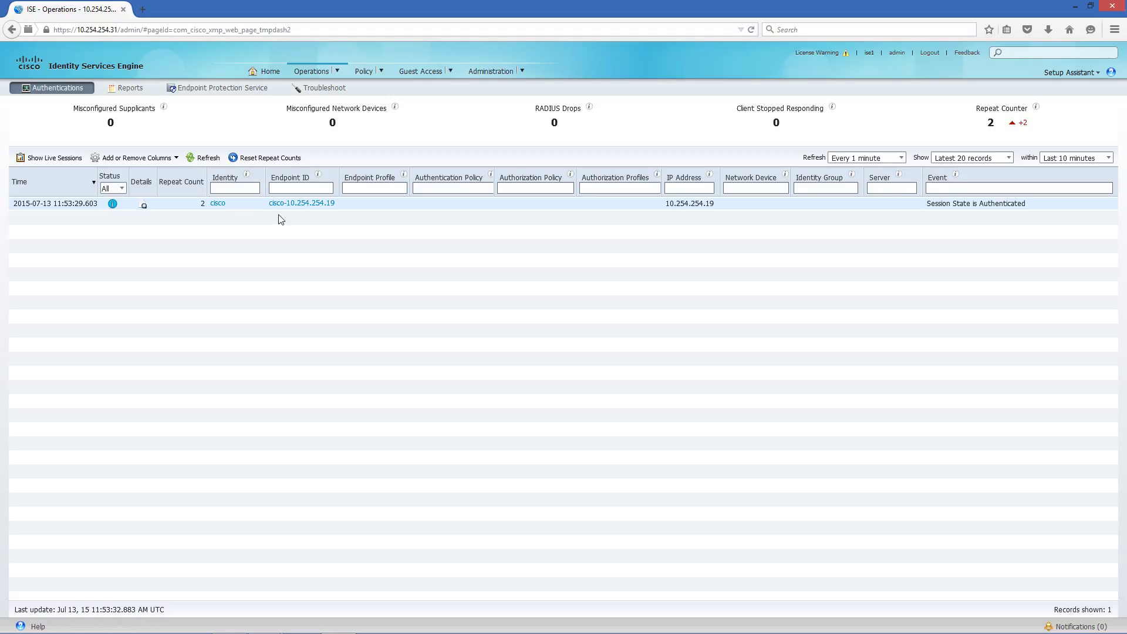
double_click(222, 204)
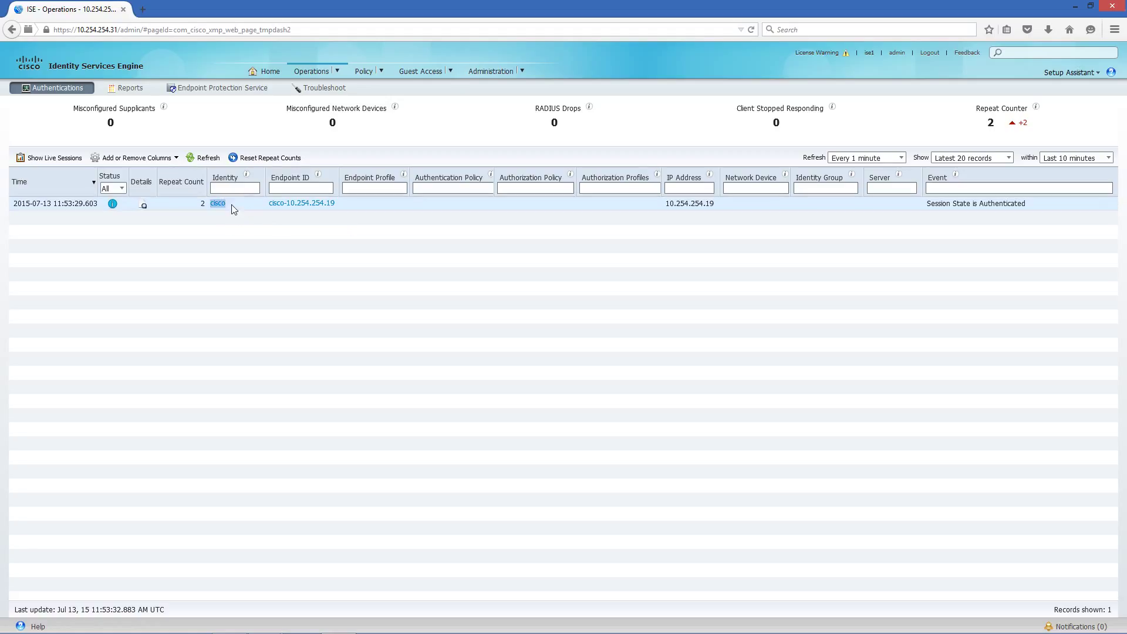
click(681, 204)
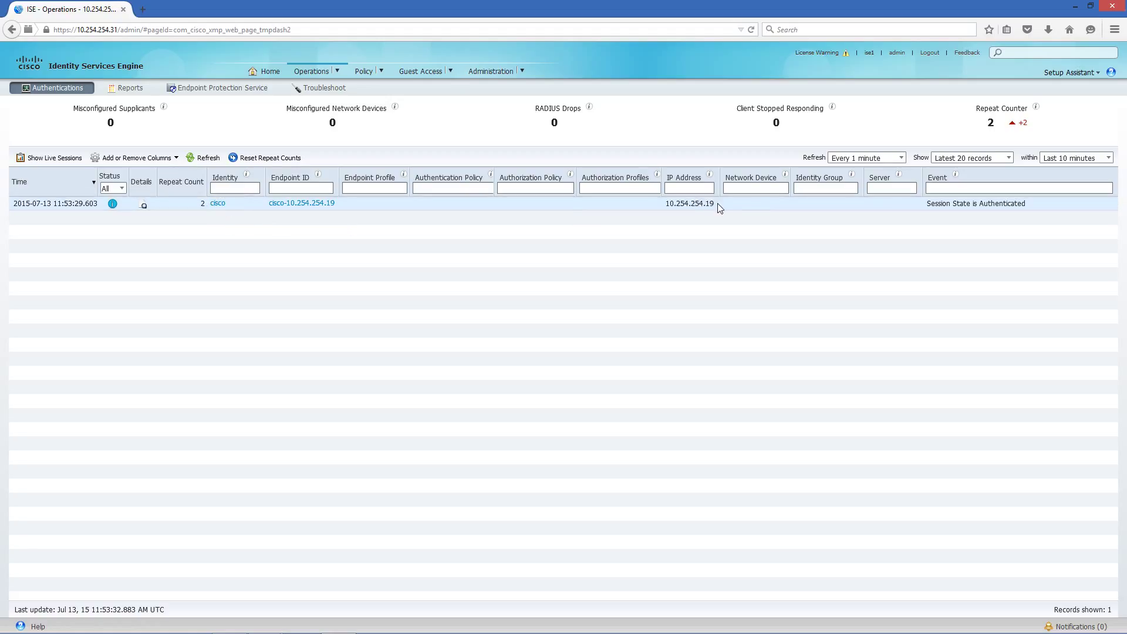